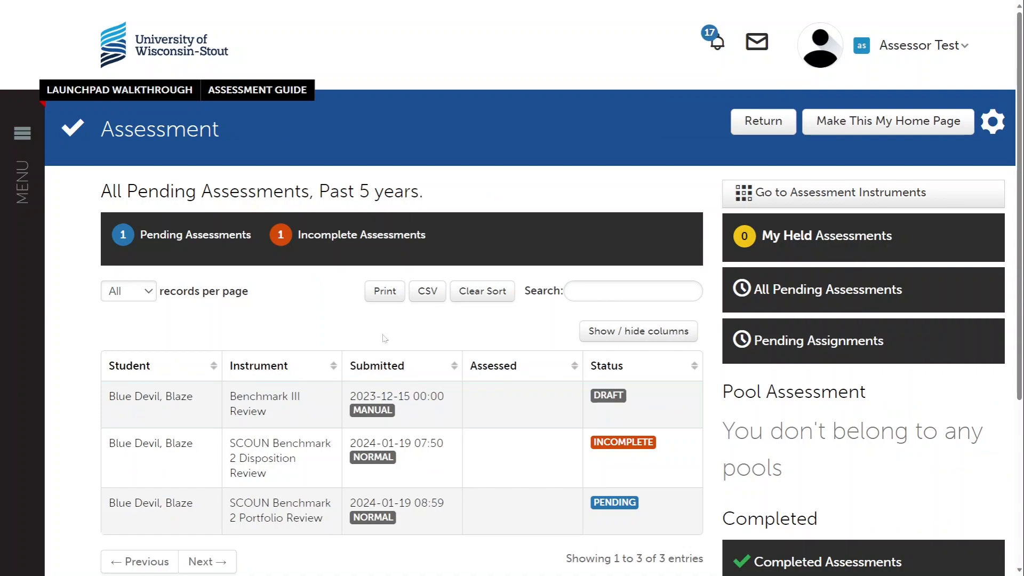
Display the available actions for the SCOUN Benchmark 2 Disposition Review submission in the pending assessments.
{"action": "scroll", "coordinate": [384, 338], "scroll_direction": "down", "scroll_amount": 2}
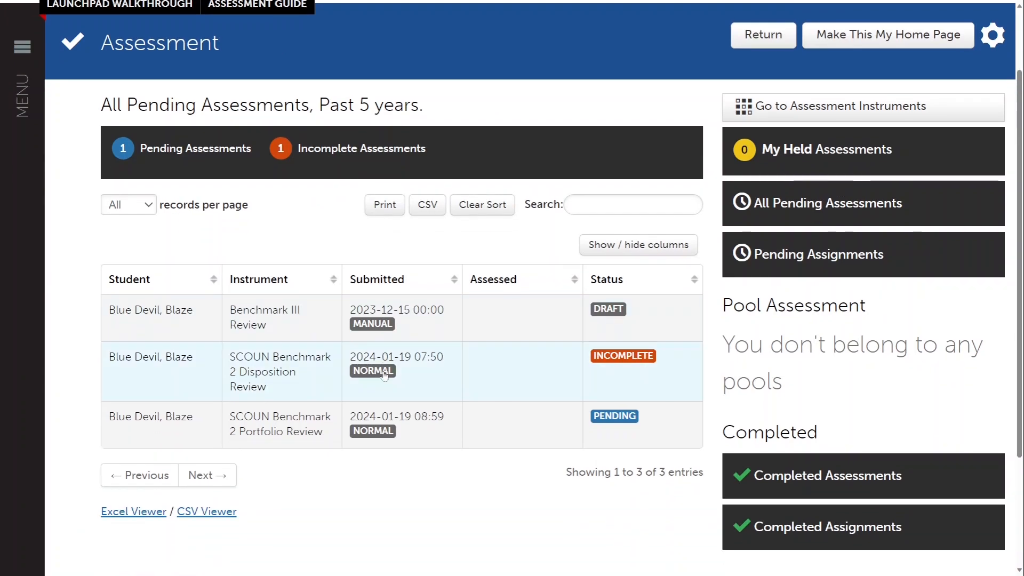
{"action": "left_click", "coordinate": [401, 424]}
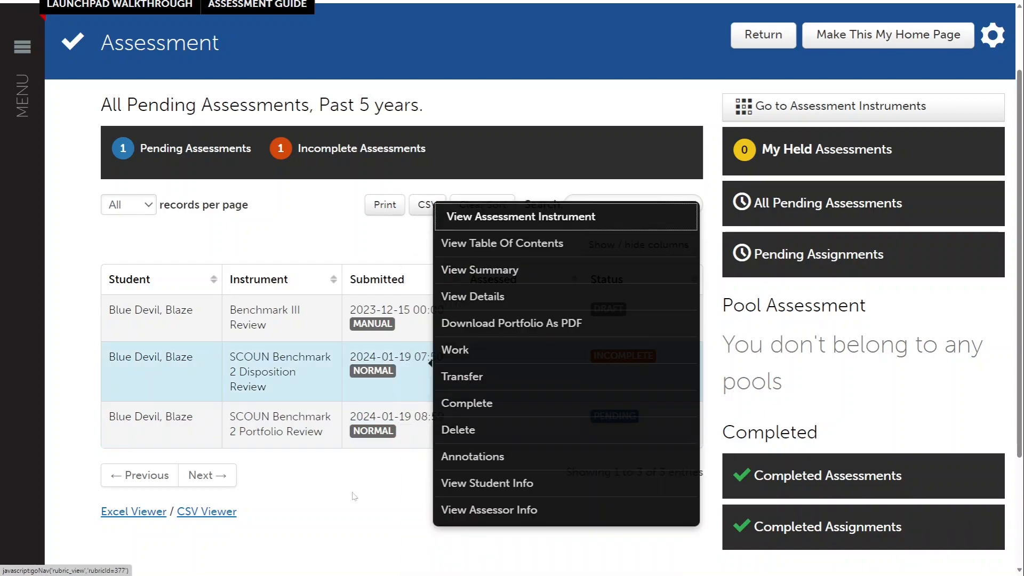
{"action": "left_click", "coordinate": [351, 493]}
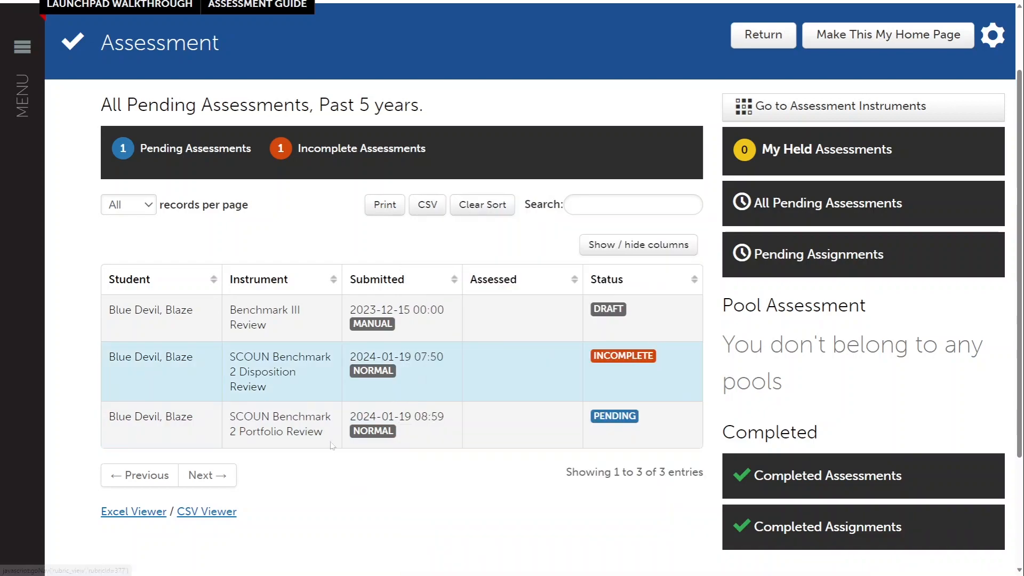
{"action": "left_click", "coordinate": [207, 361]}
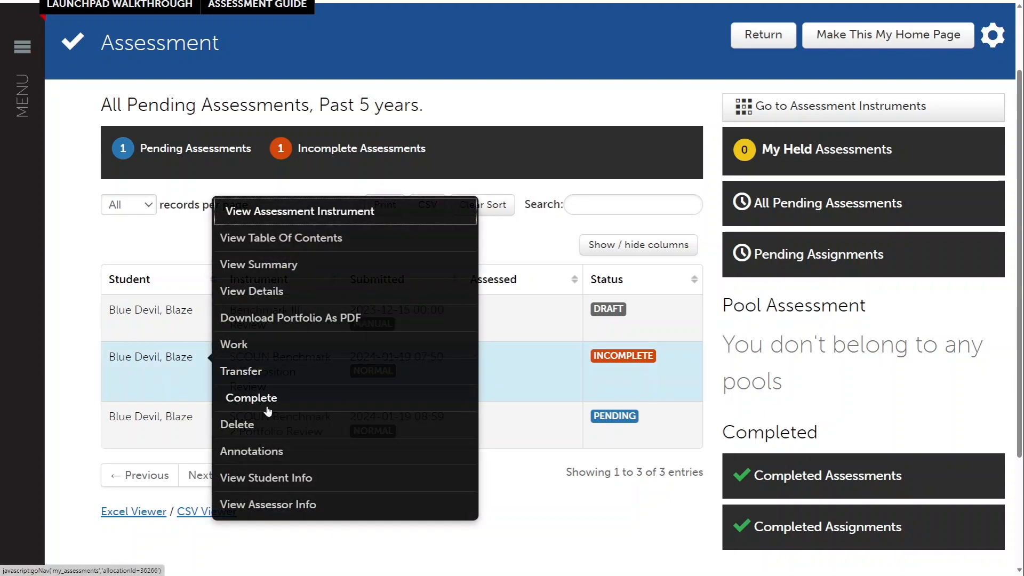
Open the pending SCOUN Benchmark 2 Portfolio Review submission for assessment.
{"action": "left_click", "coordinate": [316, 416]}
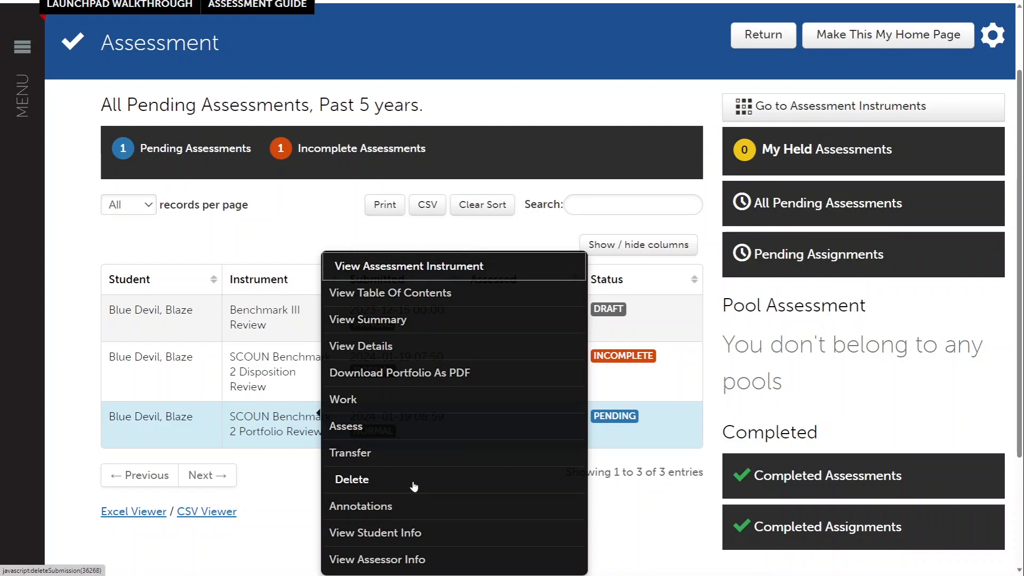
{"action": "left_click", "coordinate": [334, 430]}
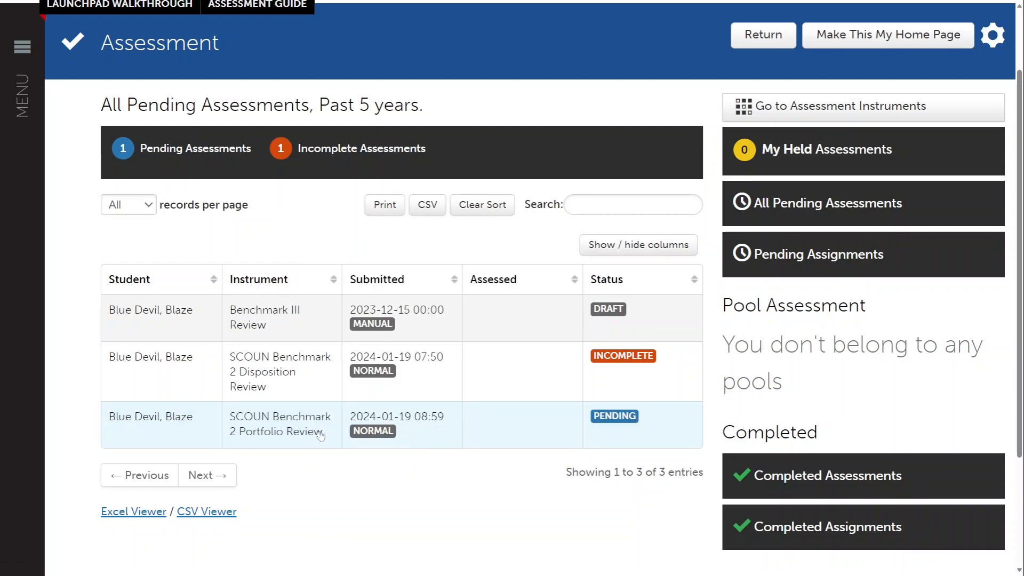
{"action": "left_click", "coordinate": [315, 424]}
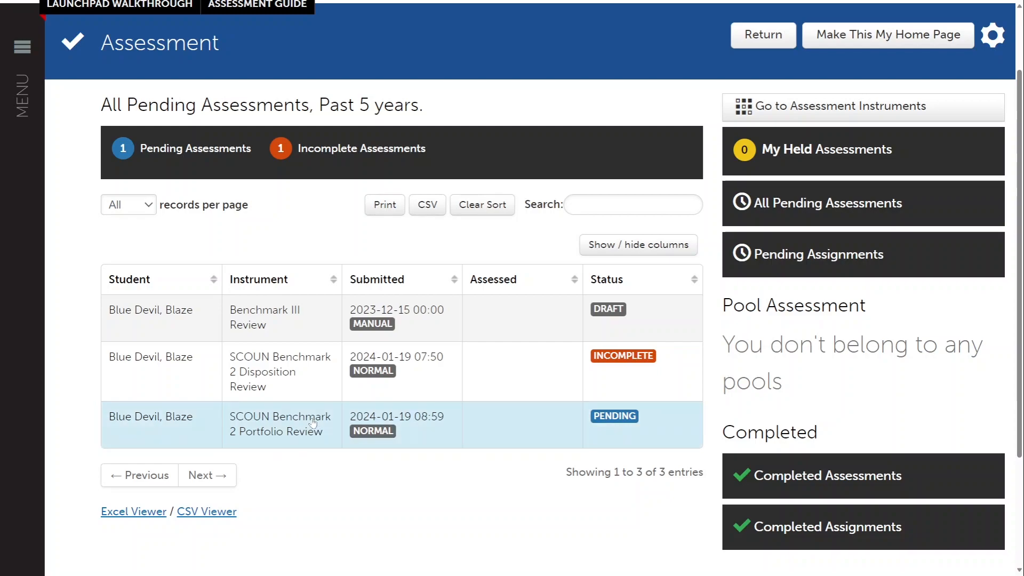
{"action": "left_click", "coordinate": [341, 430]}
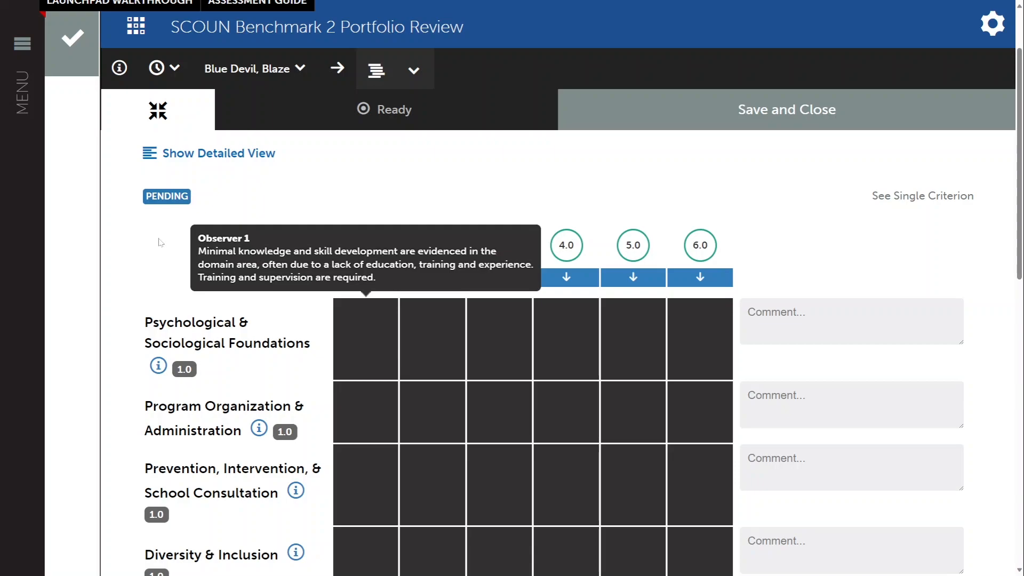
Show the rubric one criterion at a time beside the portfolio, reduce the page zoom, and toggle the portfolio's table of contents.
{"action": "left_click", "coordinate": [901, 199]}
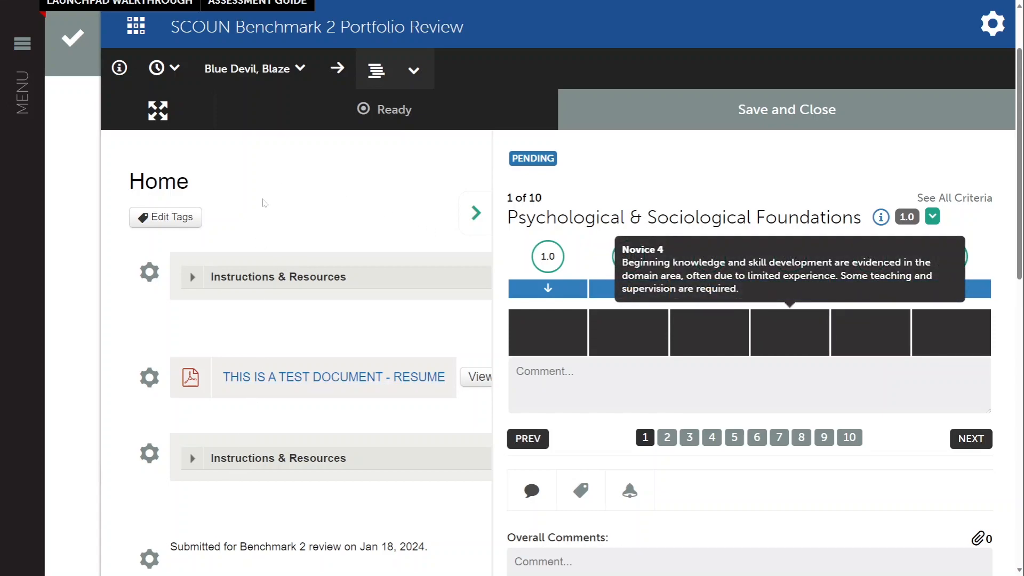
{"action": "key", "text": "ctrl+minus"}
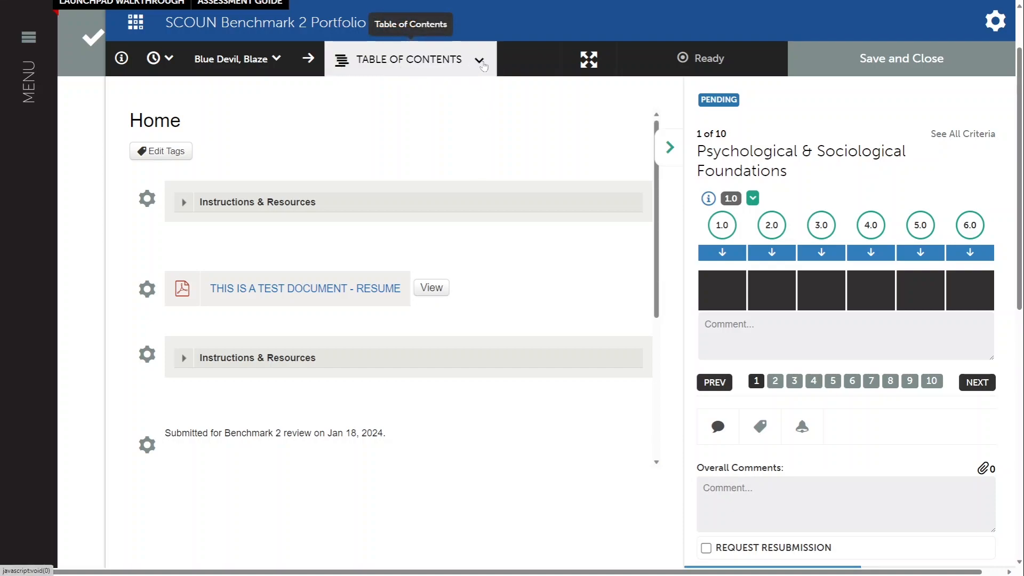
{"action": "left_click", "coordinate": [483, 66]}
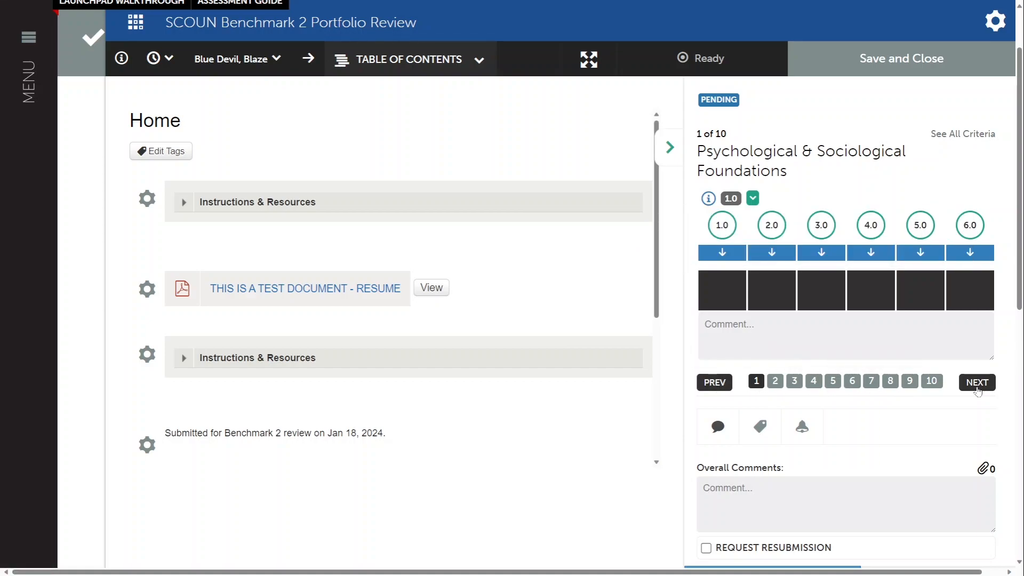
Advance the rubric from the first criterion to the fourth, Diversity & Inclusion.
{"action": "left_click", "coordinate": [978, 383]}
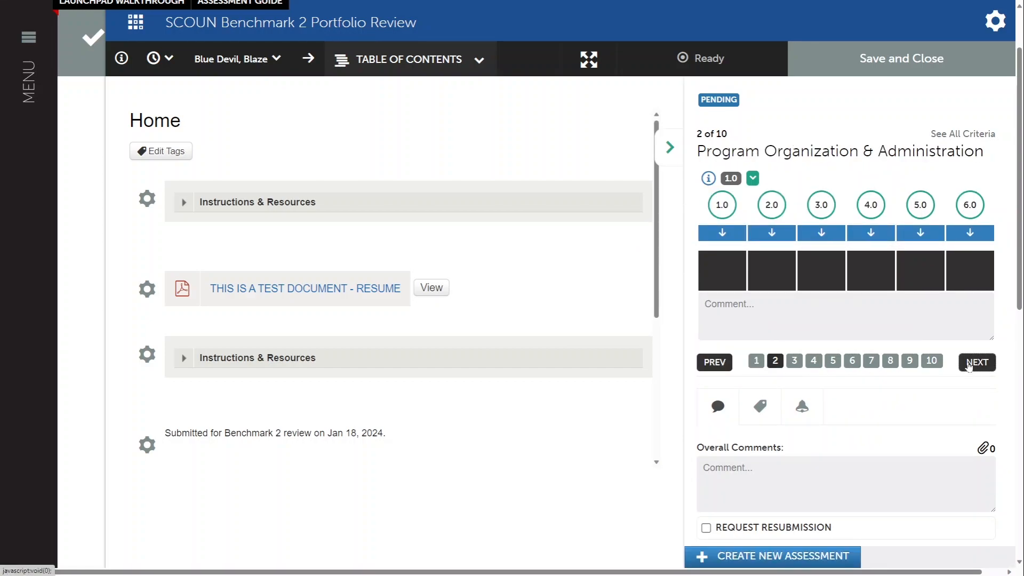
{"action": "left_click", "coordinate": [970, 365]}
{"action": "left_click", "coordinate": [976, 381]}
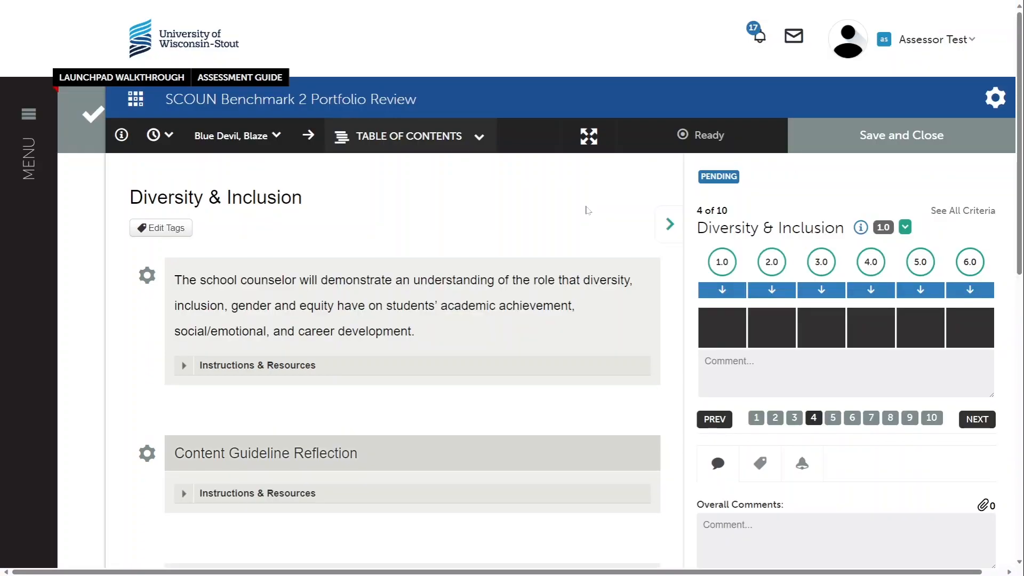
Read the Diversity & Inclusion level descriptions and activate its criterion comment field and the overall comments field.
{"action": "mouse_move", "coordinate": [862, 229]}
{"action": "mouse_move", "coordinate": [757, 332]}
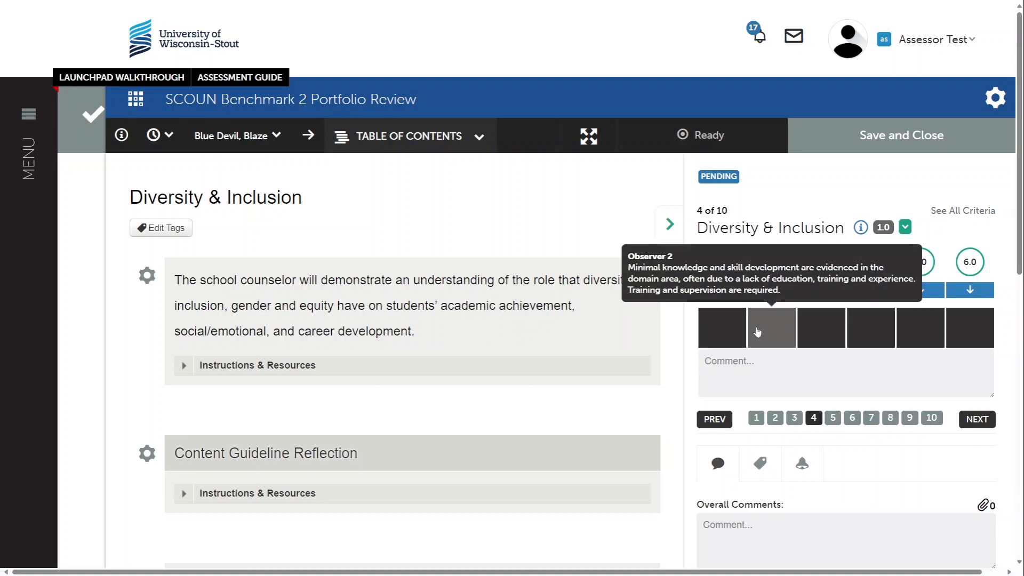
{"action": "left_click", "coordinate": [758, 368]}
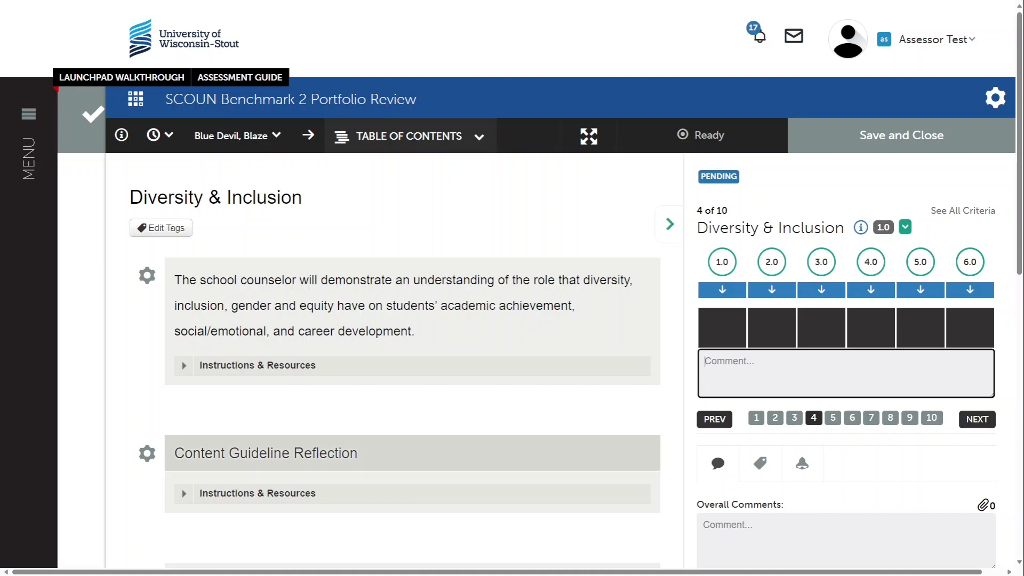
{"action": "scroll", "coordinate": [512, 288], "scroll_direction": "down", "scroll_amount": 3}
{"action": "left_click", "coordinate": [703, 354]}
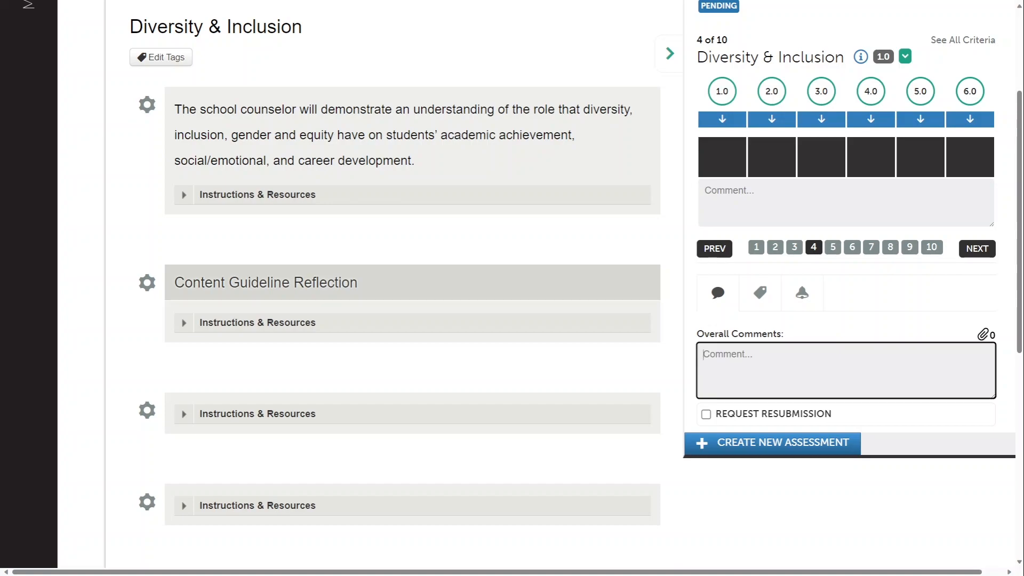
Look through the Diversity & Inclusion portfolio page and view the "THIS IS A TEST DOCUMENT - Artifact 1" PDF.
{"action": "scroll", "coordinate": [302, 232], "scroll_direction": "up", "scroll_amount": 3}
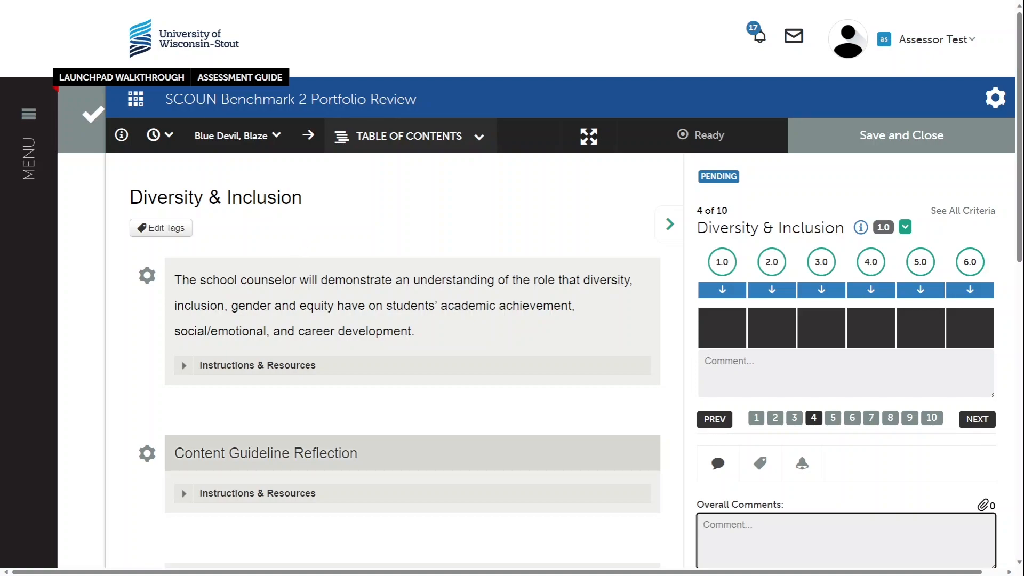
{"action": "scroll", "coordinate": [254, 380], "scroll_direction": "down", "scroll_amount": 3}
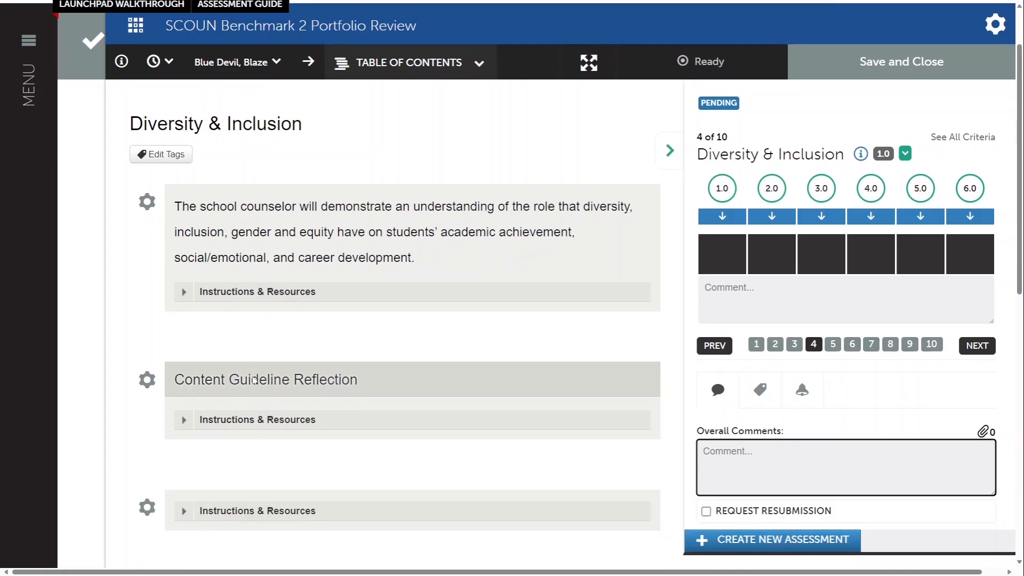
{"action": "scroll", "coordinate": [254, 380], "scroll_direction": "down", "scroll_amount": 3}
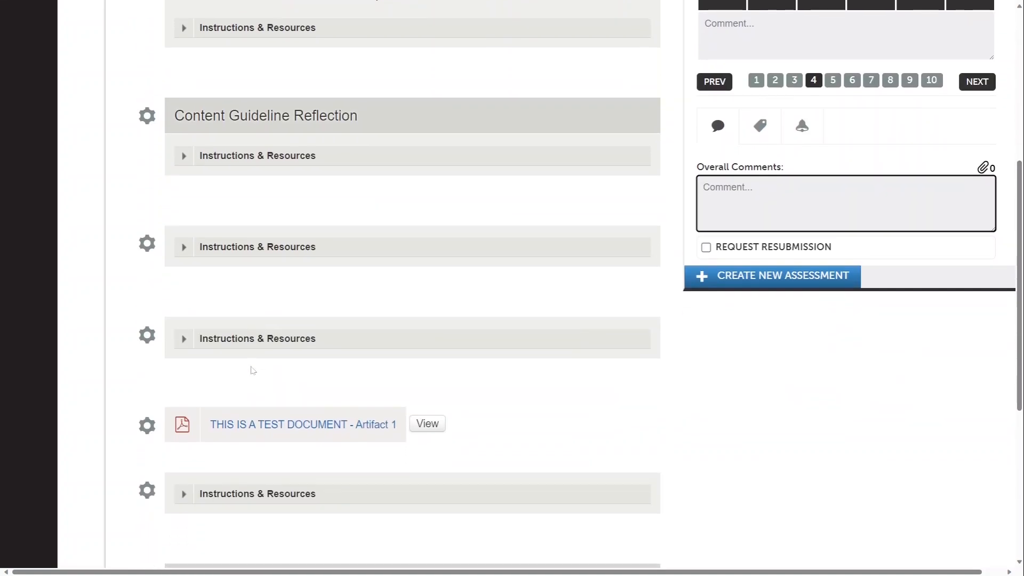
{"action": "scroll", "coordinate": [253, 370], "scroll_direction": "down", "scroll_amount": 2}
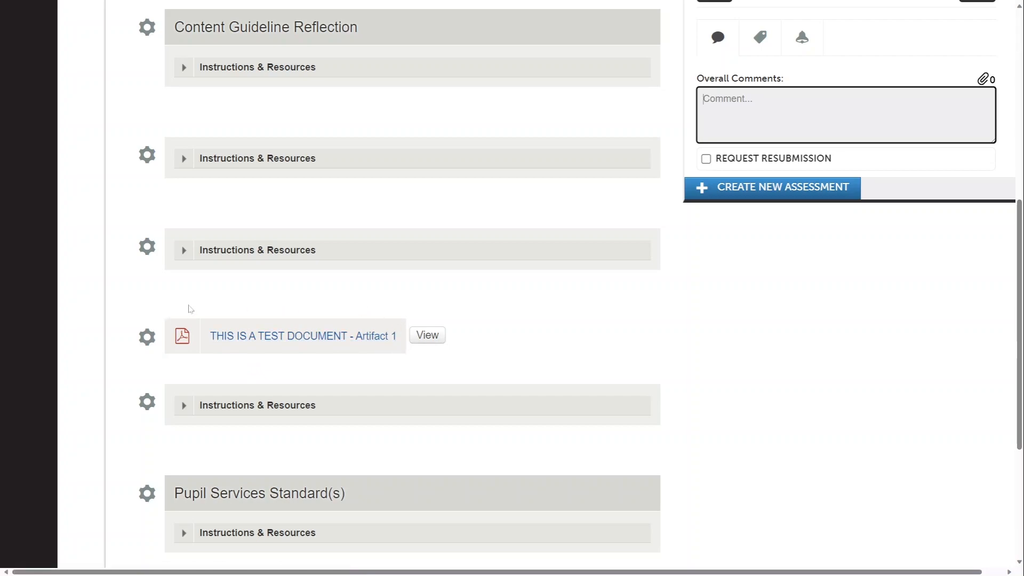
{"action": "left_click", "coordinate": [432, 340]}
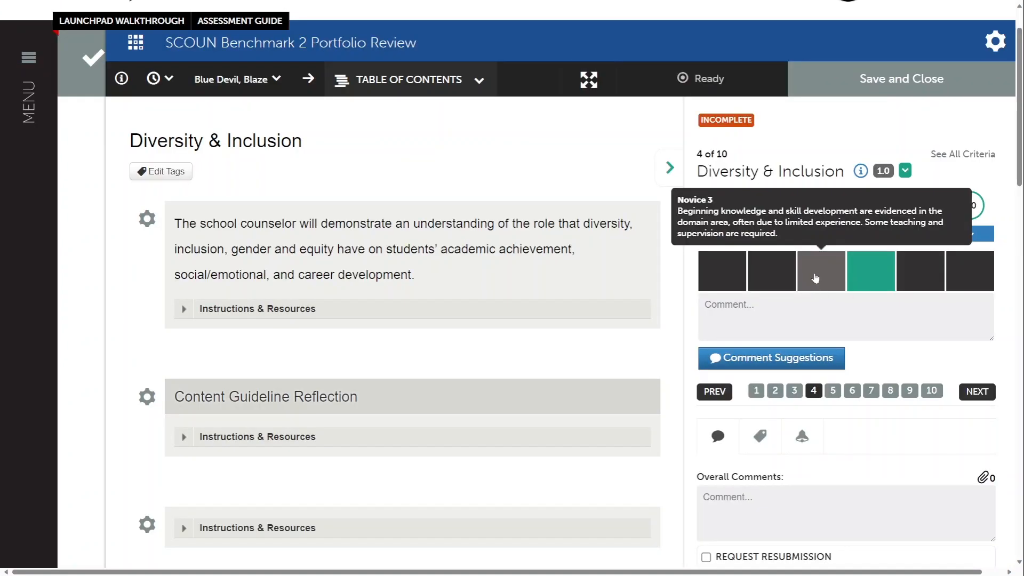
Try rating the Diversity & Inclusion criterion at level 3, Novice, and set the rating to level 4, Novice.
{"action": "left_click", "coordinate": [812, 276]}
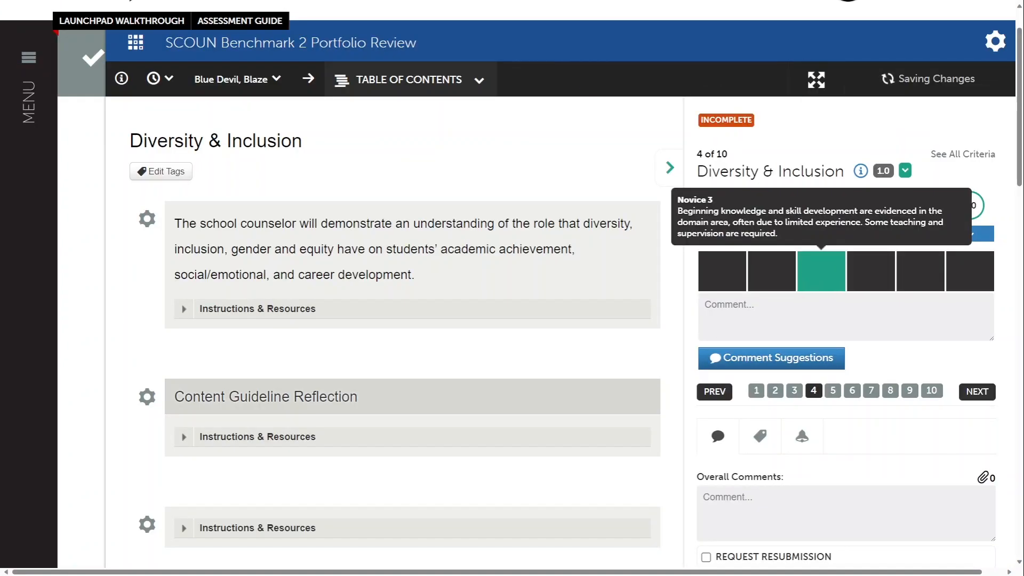
{"action": "left_click", "coordinate": [863, 284]}
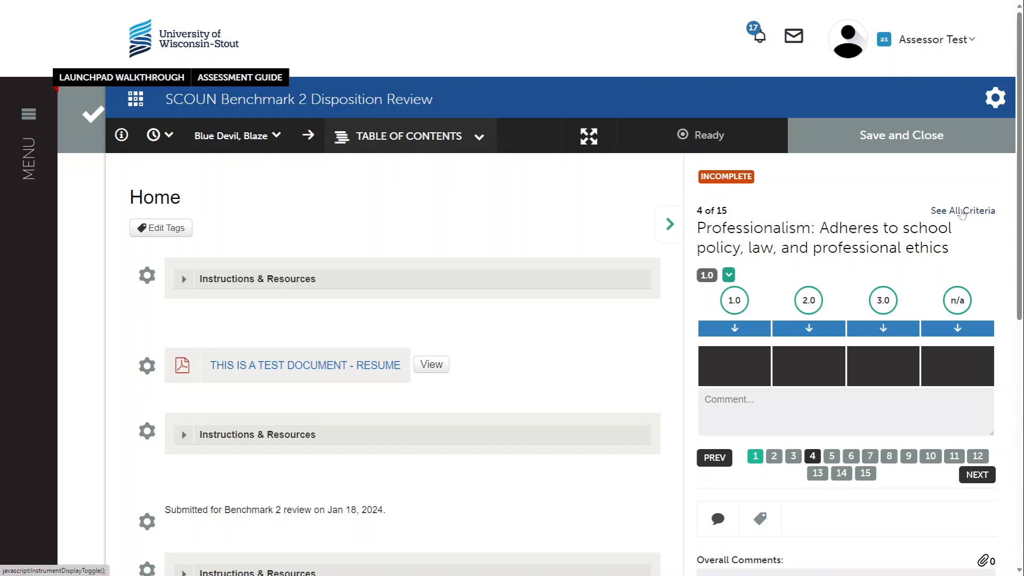
Show all criteria of the Disposition Review and rate "Professionalism: Reliability in attendance and punctuality" 3.0.
{"action": "left_click", "coordinate": [962, 211]}
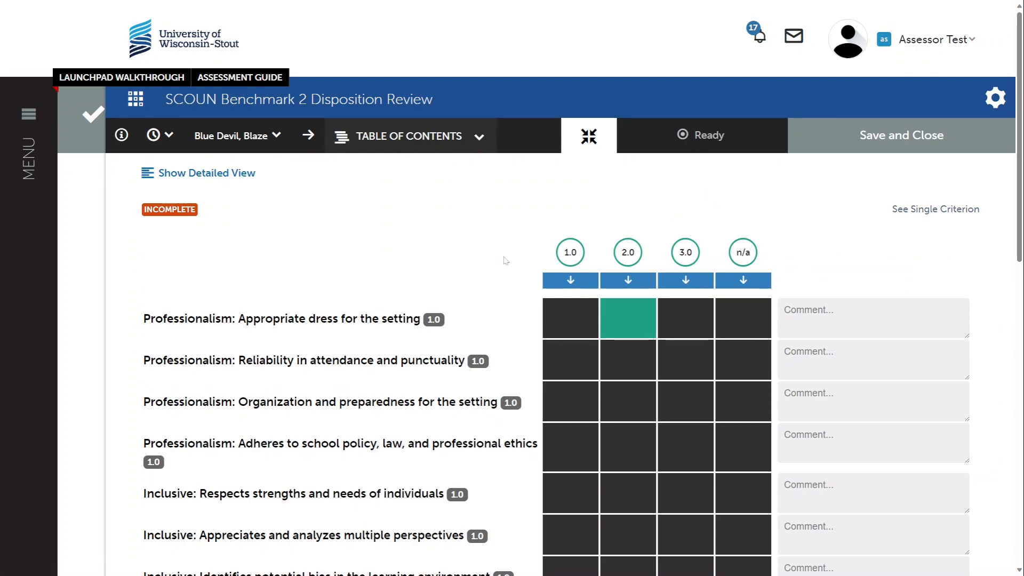
{"action": "scroll", "coordinate": [506, 260], "scroll_direction": "down", "scroll_amount": 2}
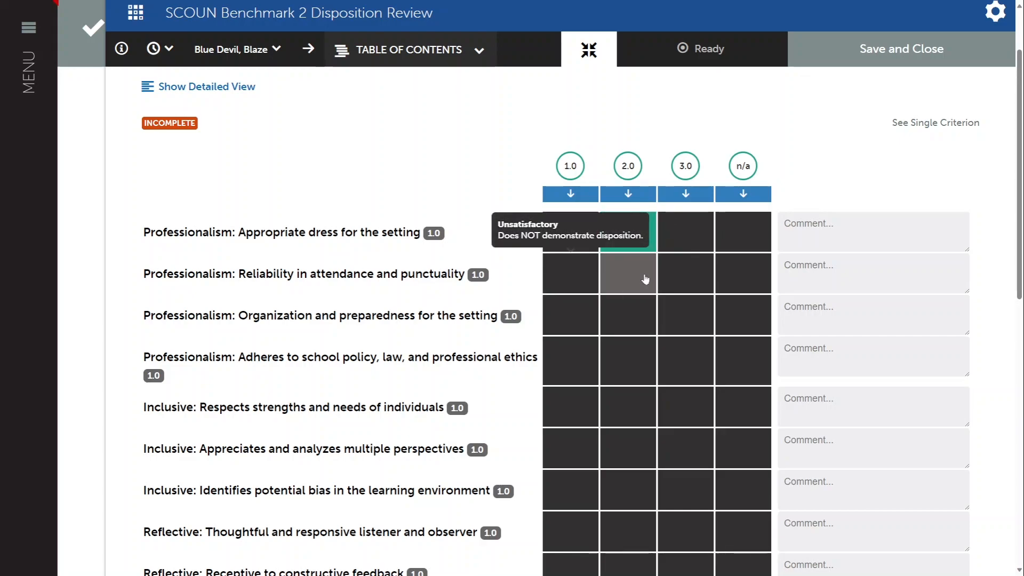
{"action": "left_click", "coordinate": [688, 274]}
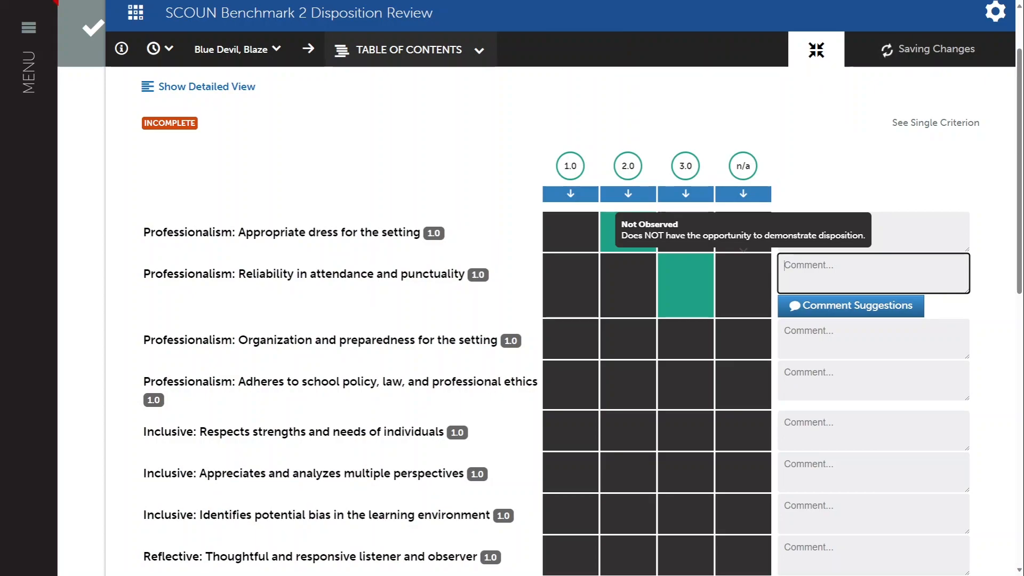
{"action": "scroll", "coordinate": [840, 169], "scroll_direction": "up", "scroll_amount": 2}
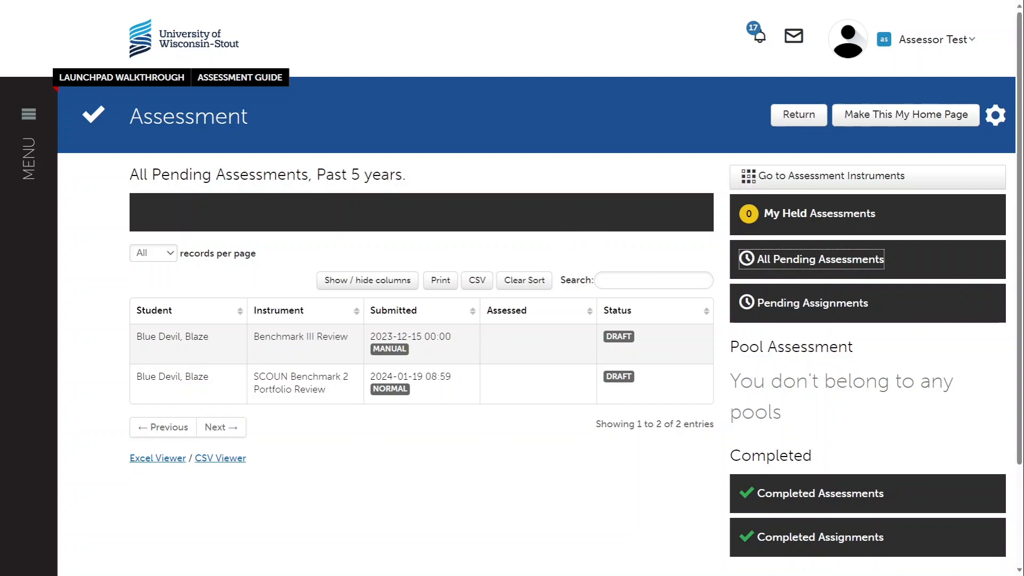
Open the completed assessments and expand the search filters for the results.
{"action": "left_click", "coordinate": [821, 498]}
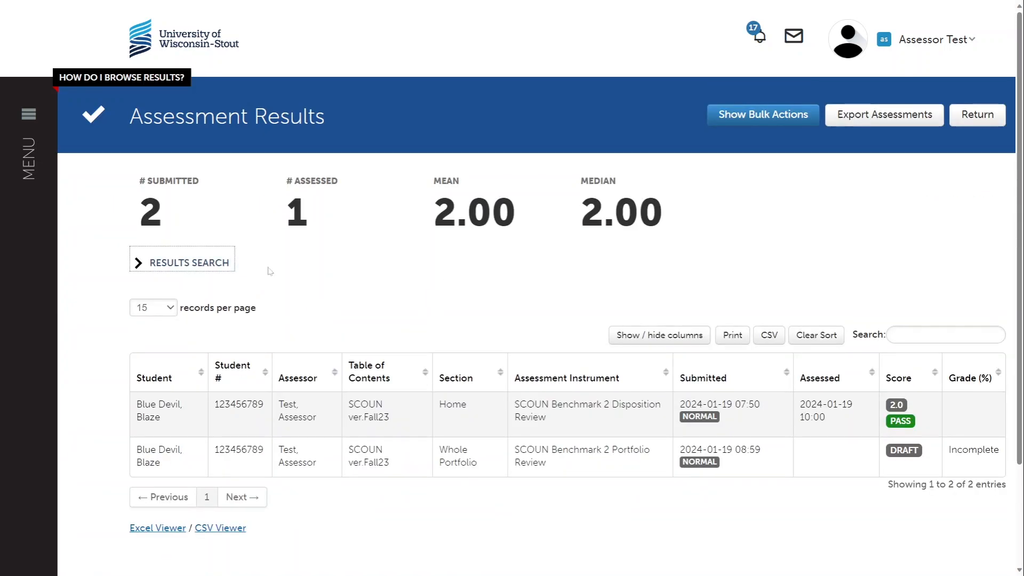
{"action": "left_click", "coordinate": [166, 264]}
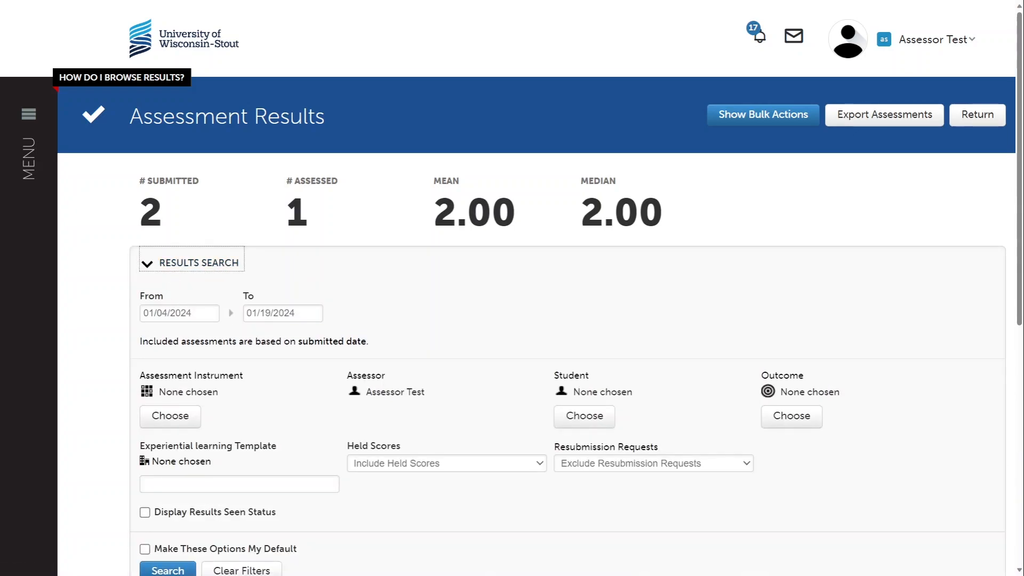